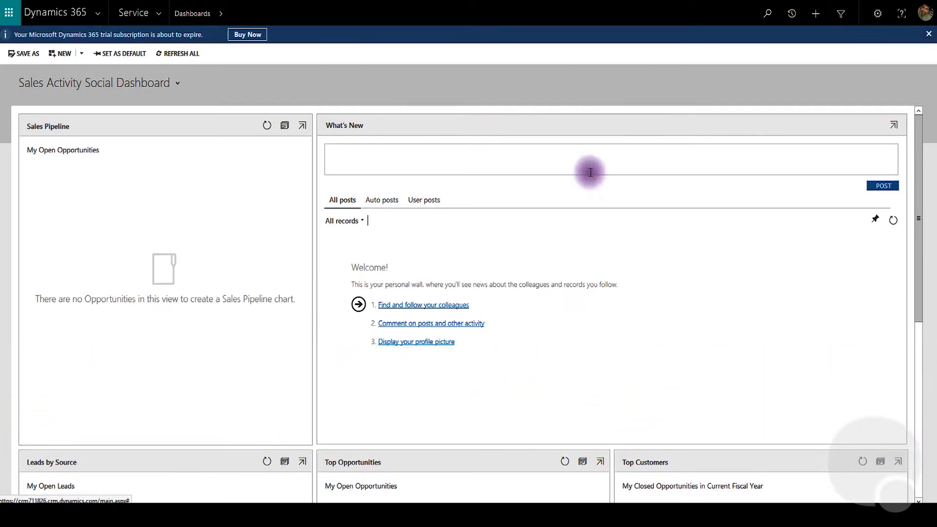
# Switch to the Sales area and open its Activity Social Dashboard
pyautogui.click(162, 9)
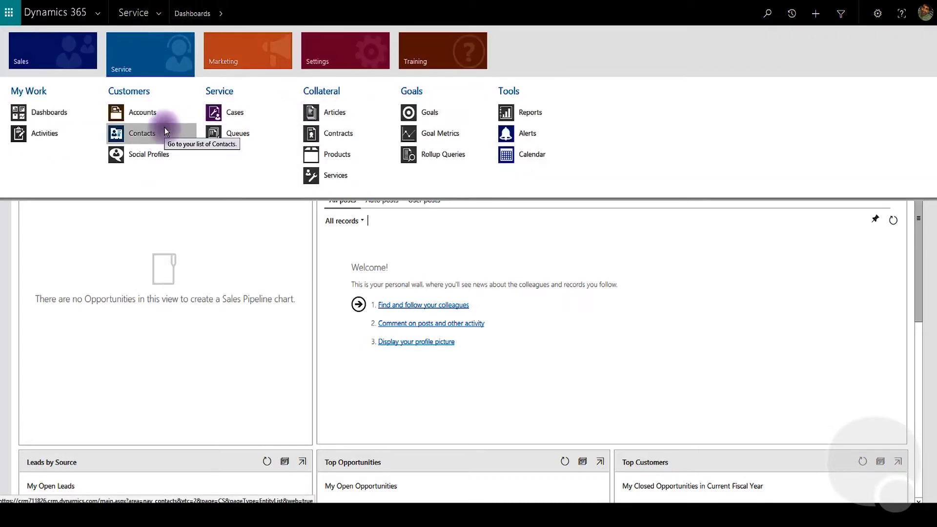
pyautogui.click(58, 48)
pyautogui.click(247, 113)
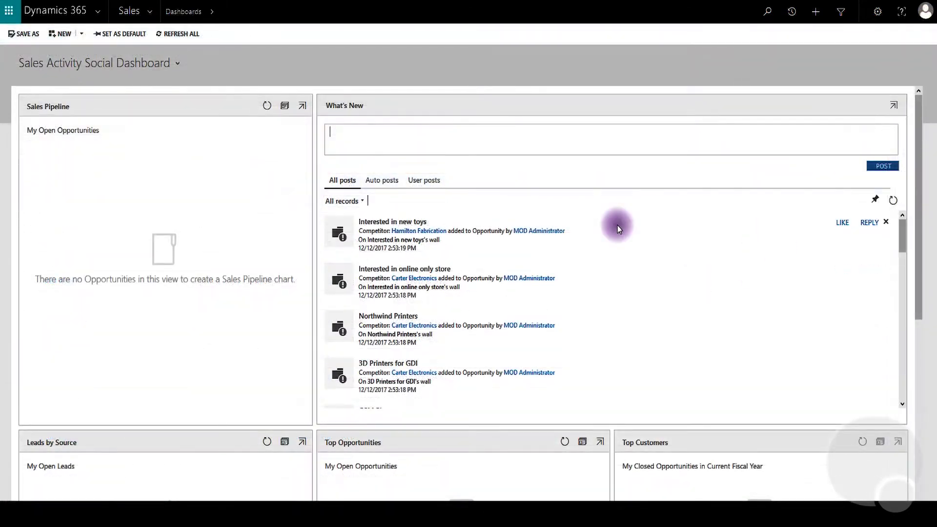
# Show the Business Units list under Settings > Security, listing crm711826
pyautogui.click(367, 139)
pyautogui.click(153, 17)
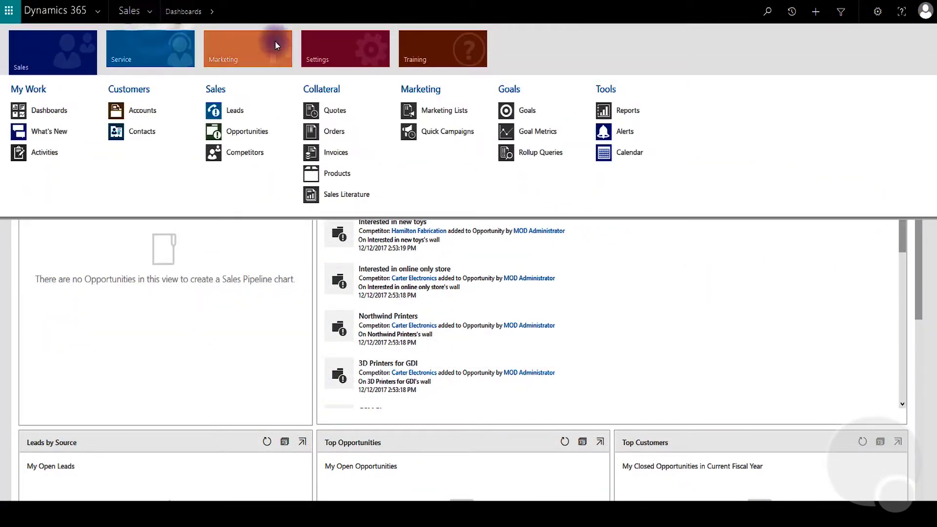
pyautogui.click(332, 46)
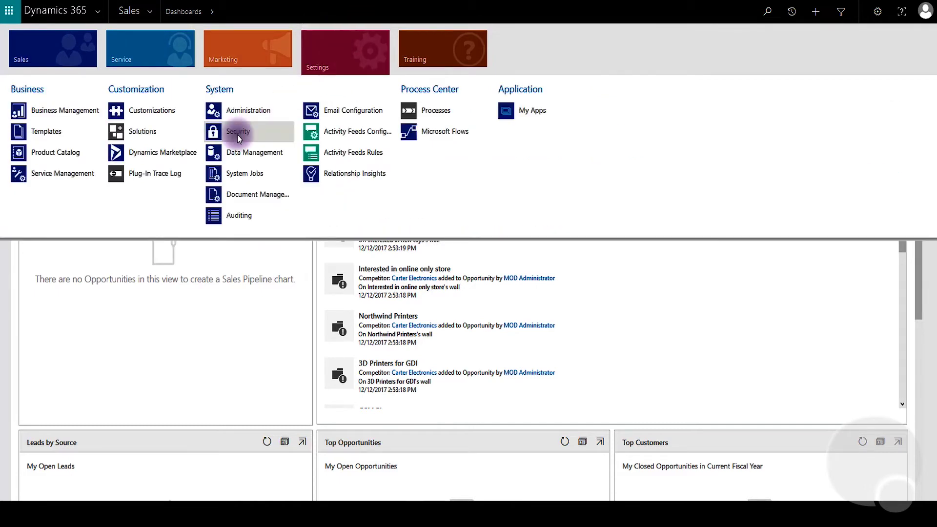
pyautogui.click(238, 134)
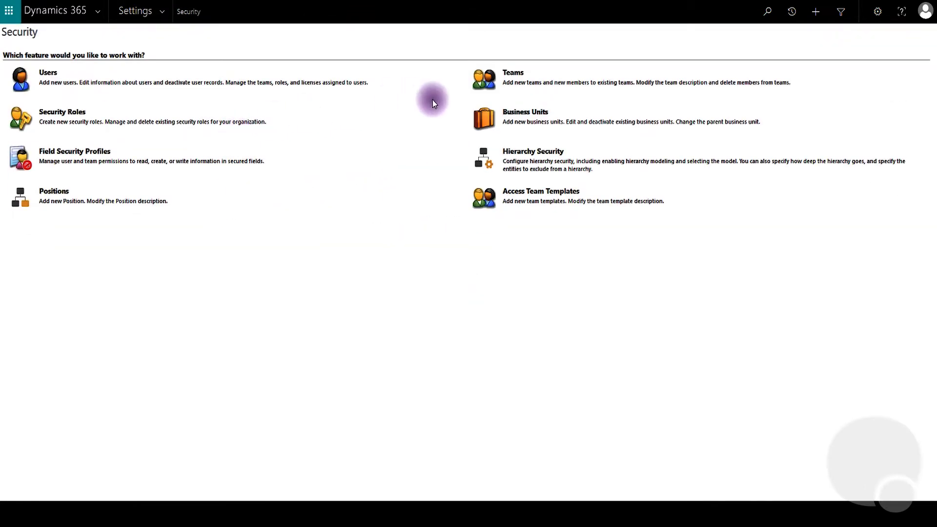
pyautogui.click(511, 115)
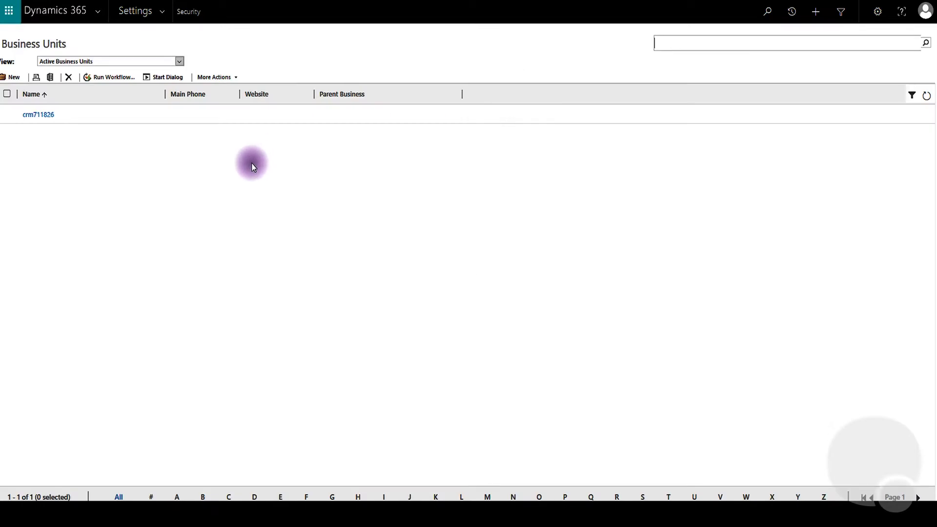
# Create the 'Demo BU' business unit under parent crm711826 and save it
pyautogui.click(14, 78)
pyautogui.write('Demo BU')
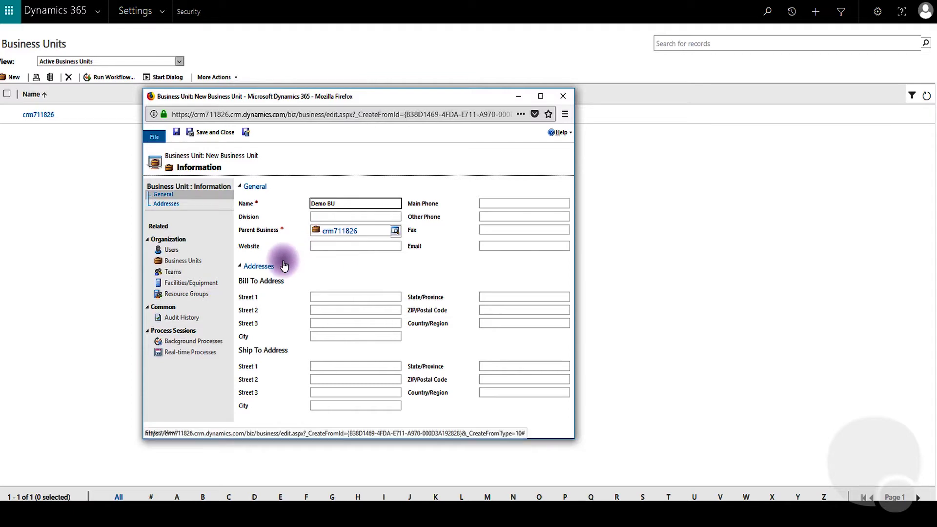
pyautogui.click(215, 133)
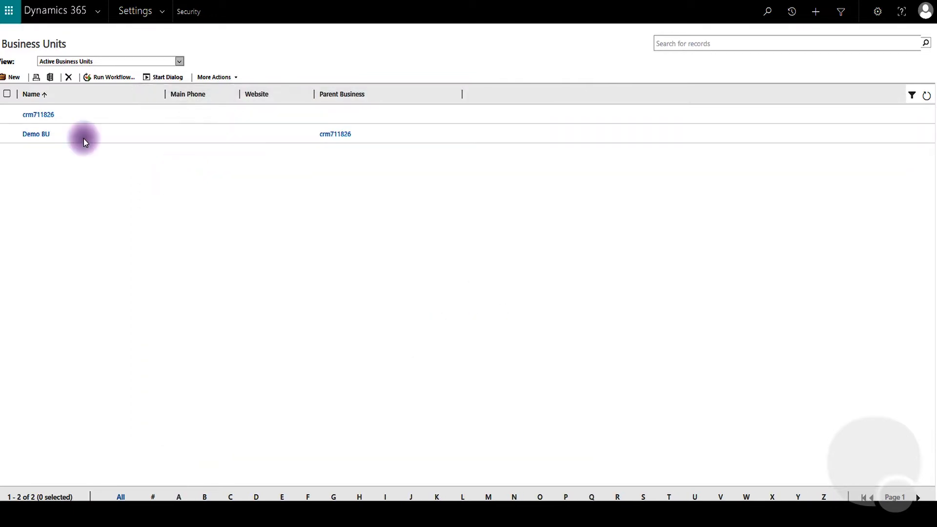
pyautogui.click(41, 135)
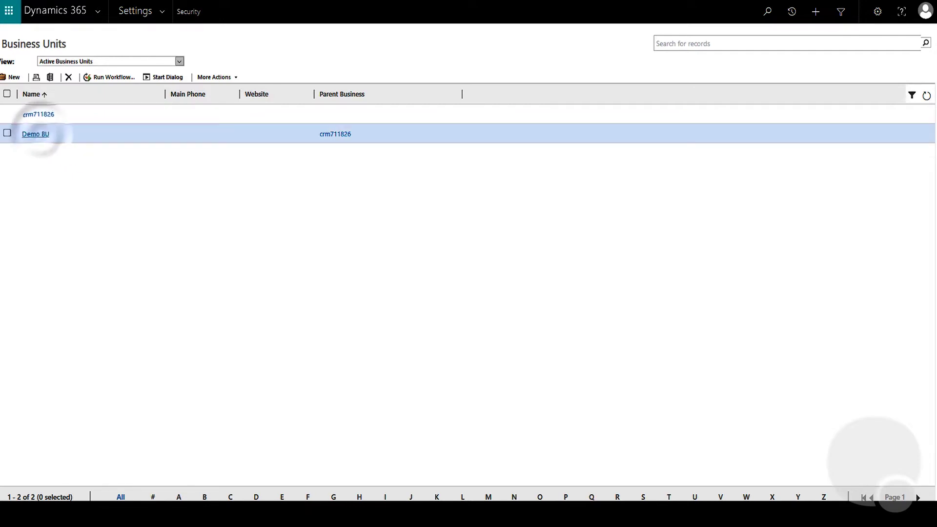
pyautogui.moveTo(319, 127); pyautogui.dragTo(478, 101)
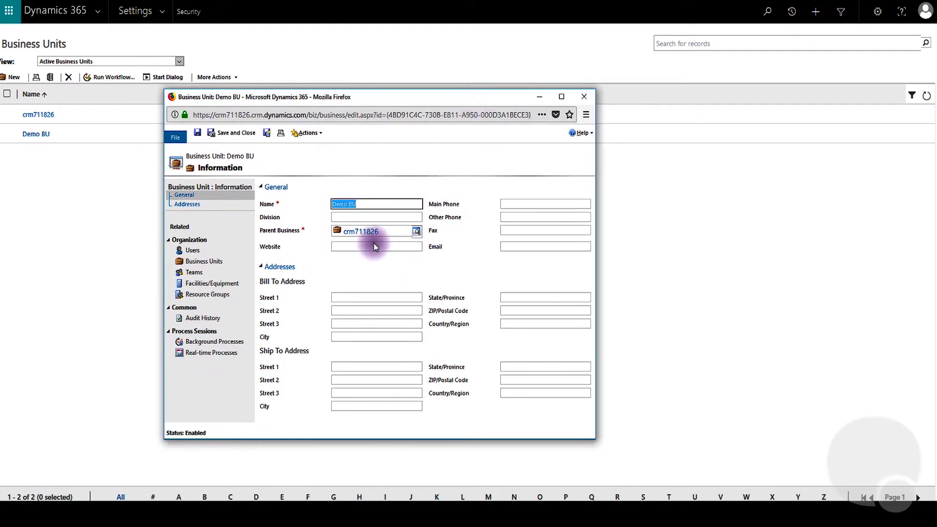
pyautogui.click(196, 251)
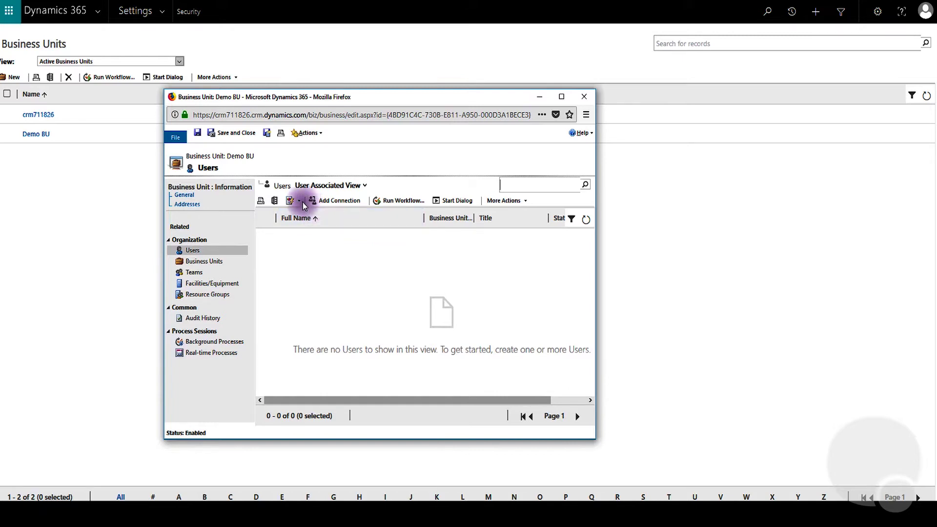
pyautogui.click(323, 201)
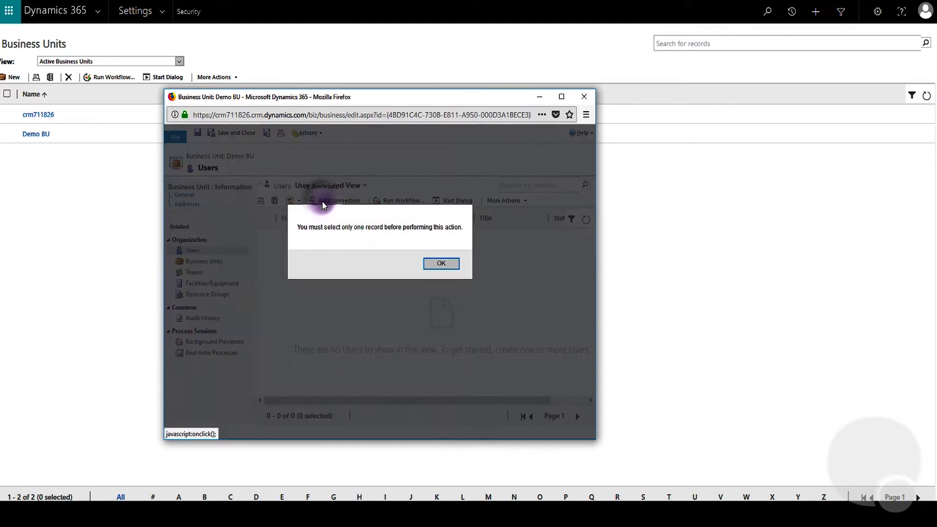
pyautogui.click(441, 264)
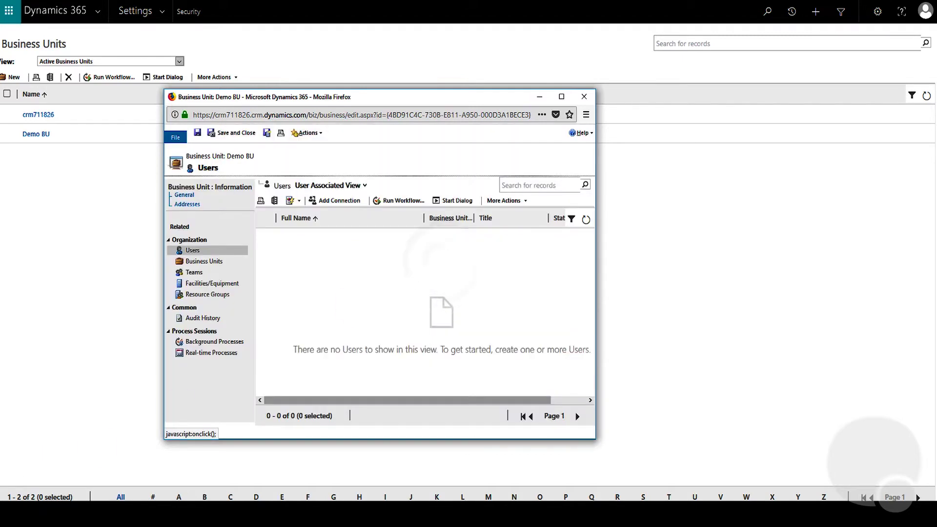
pyautogui.hotkey('ctrl', 'w')
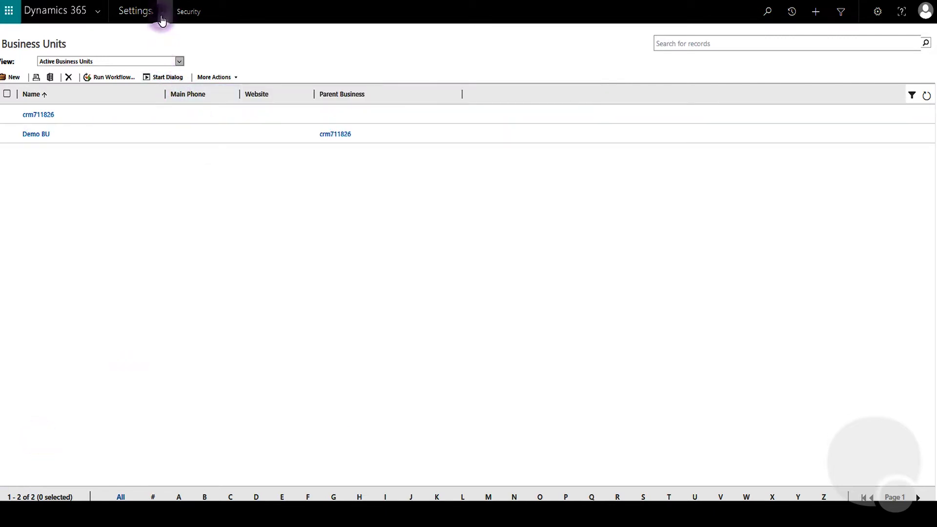
pyautogui.click(162, 21)
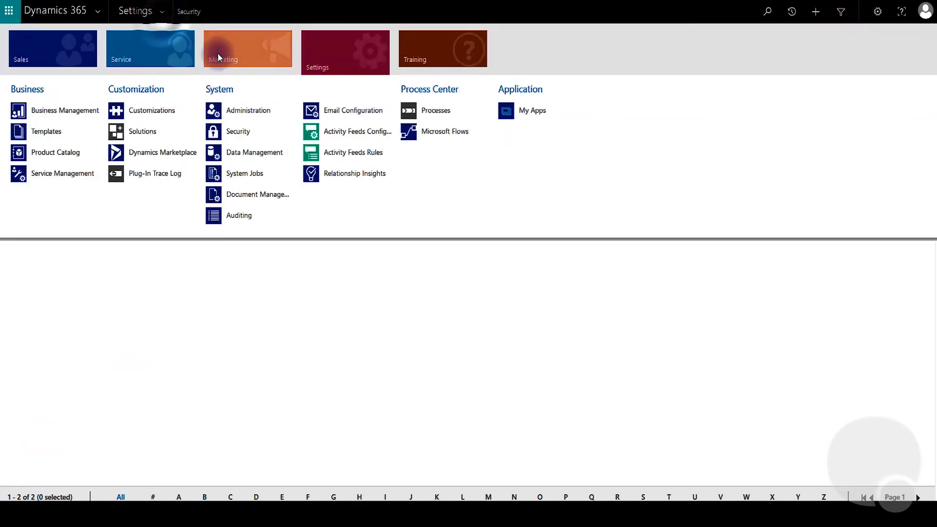
pyautogui.click(248, 135)
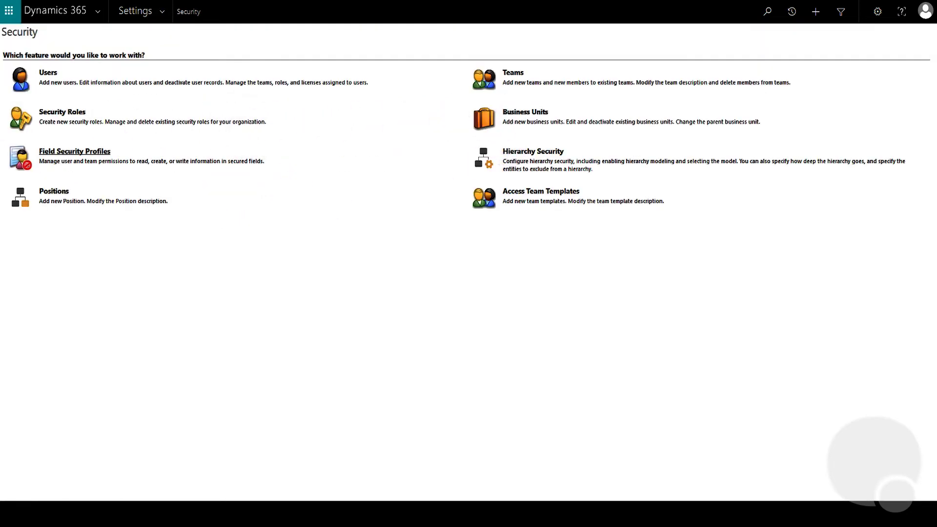
pyautogui.click(51, 73)
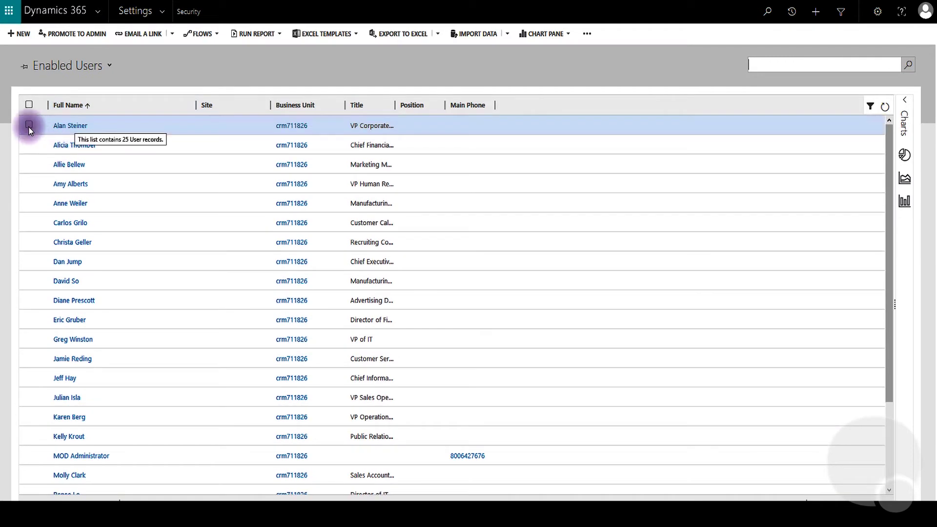
pyautogui.click(30, 126)
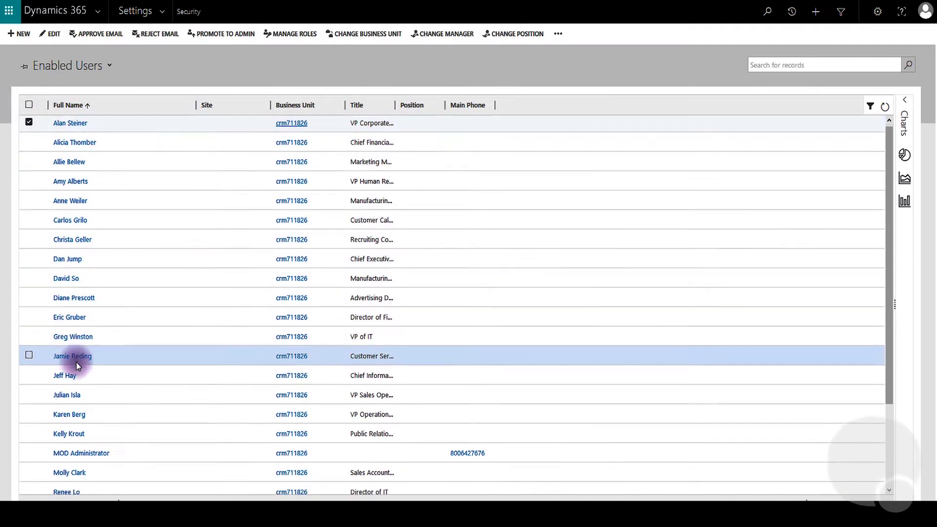
pyautogui.scroll(-2, 76, 362)
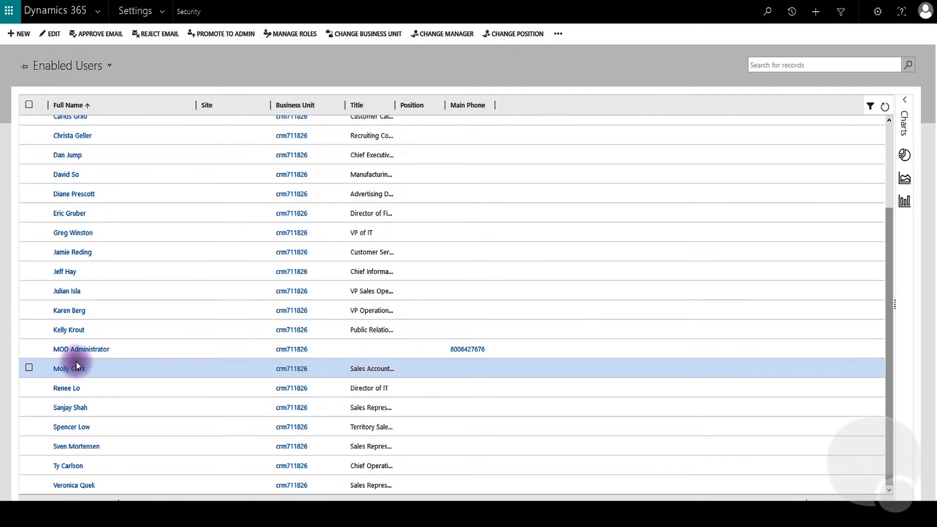
pyautogui.click(29, 486)
pyautogui.scroll(2, 145, 388)
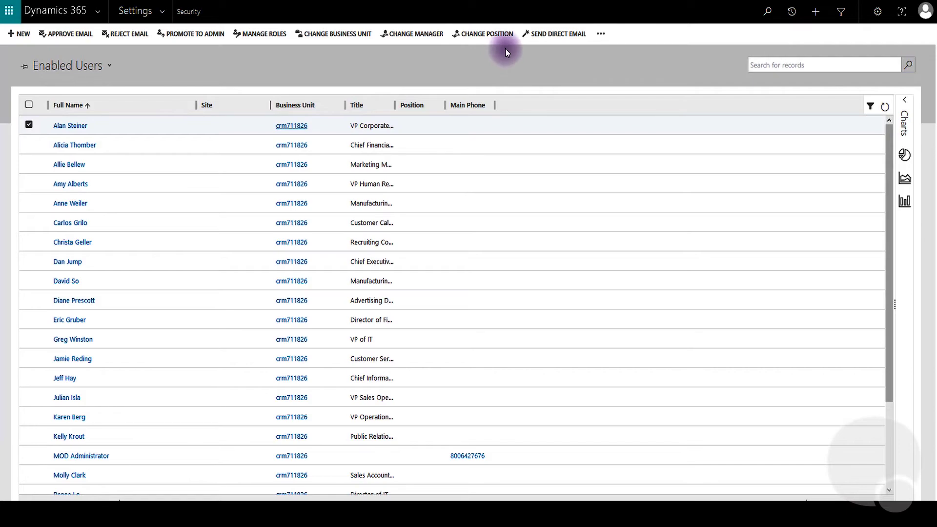
# Change the selected users' business unit to Demo BU
pyautogui.click(353, 31)
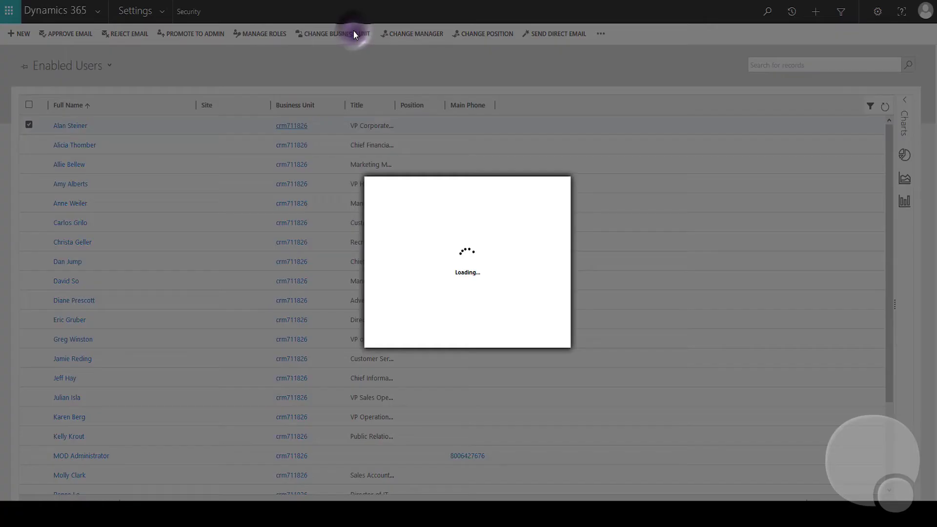
pyautogui.click(550, 303)
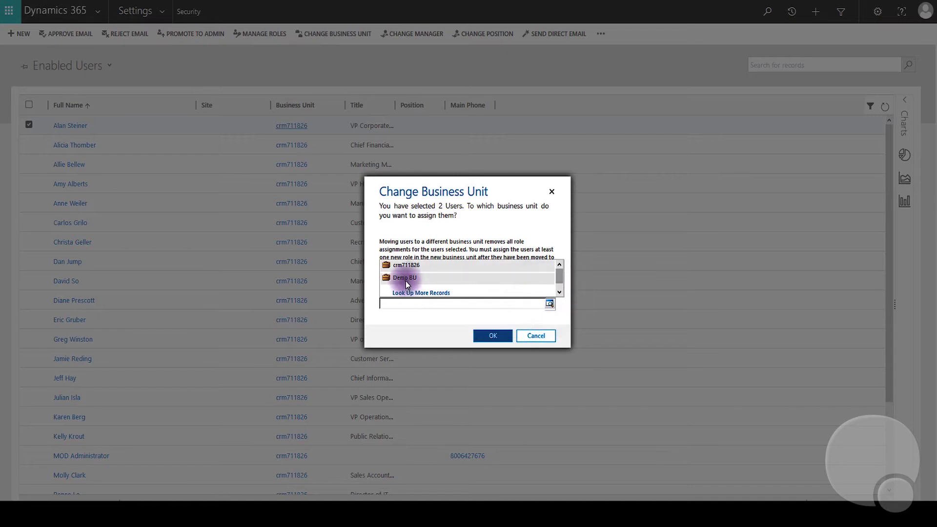
pyautogui.click(402, 276)
pyautogui.click(493, 336)
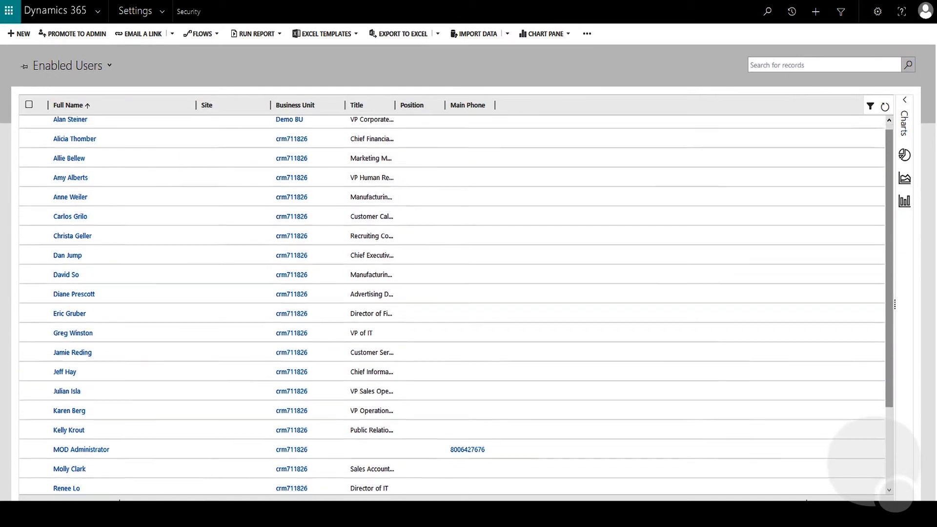
pyautogui.scroll(-1, 452, 303)
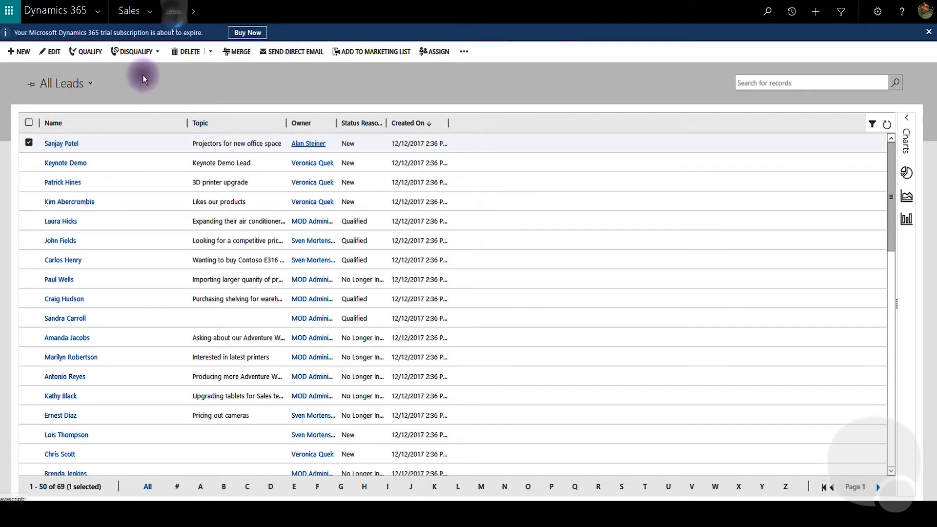
# Refresh the records grid and return to the Security settings overview
pyautogui.click(887, 124)
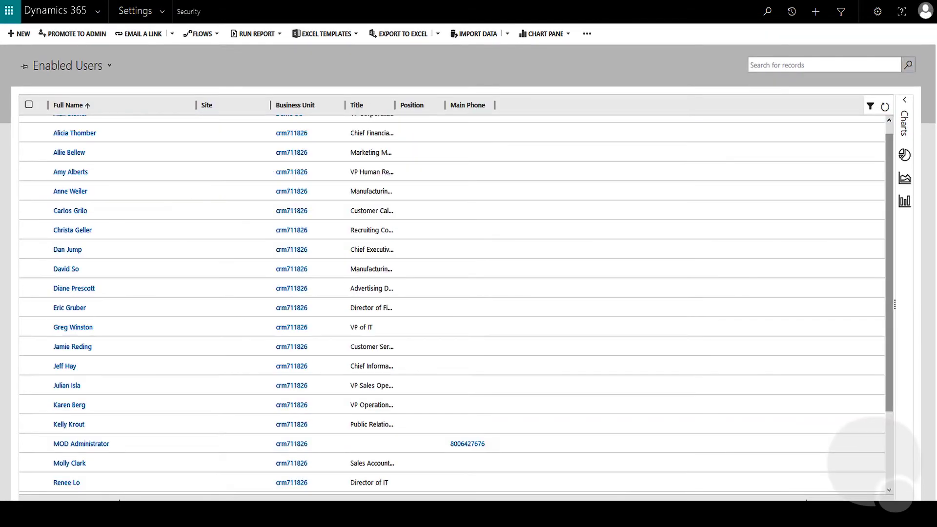
pyautogui.click(183, 15)
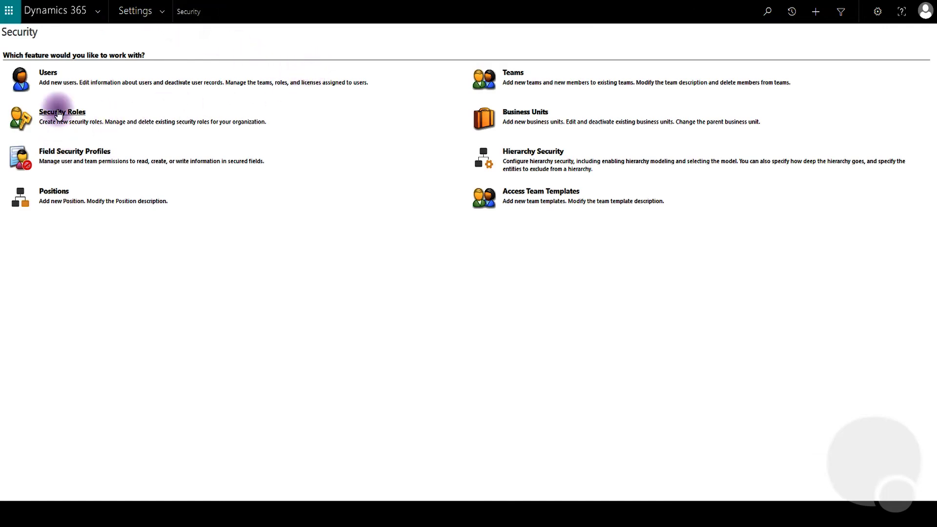
# Open the Customer Service Representative role from the Security Roles list
pyautogui.click(59, 112)
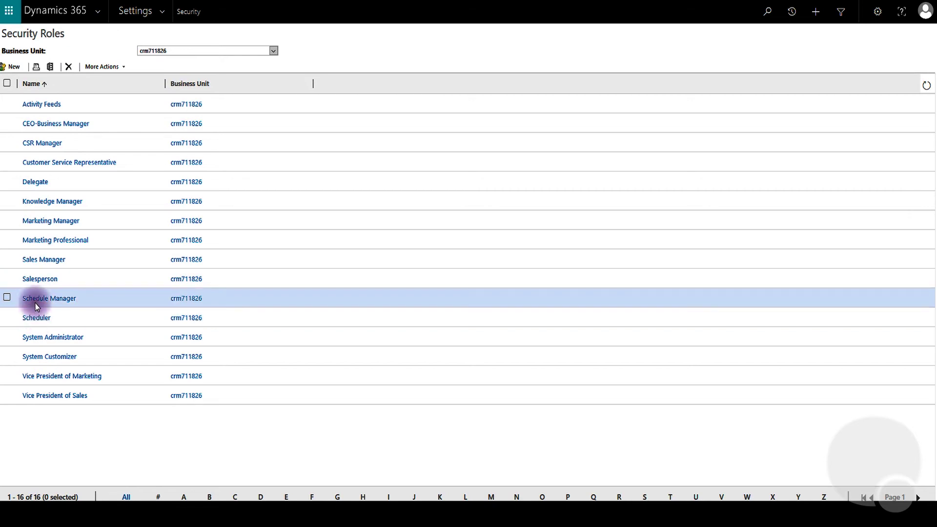
pyautogui.click(58, 166)
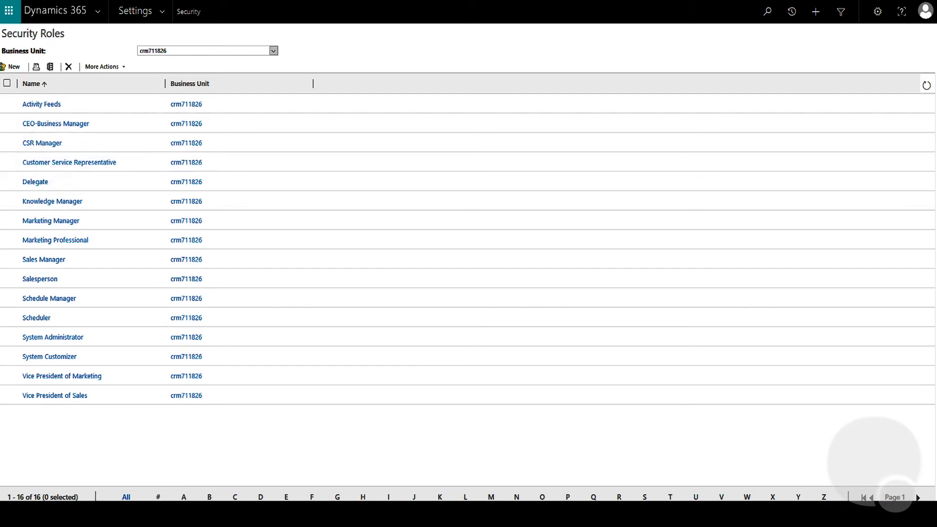
pyautogui.moveTo(424, 33); pyautogui.dragTo(446, 45)
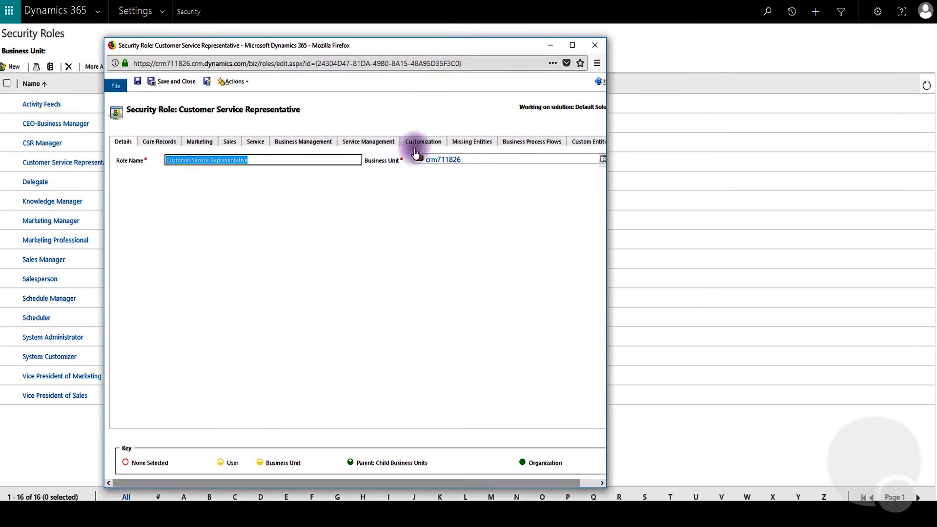
# Show the role's Core Records privileges and locate the Lead row's access levels
pyautogui.click(159, 142)
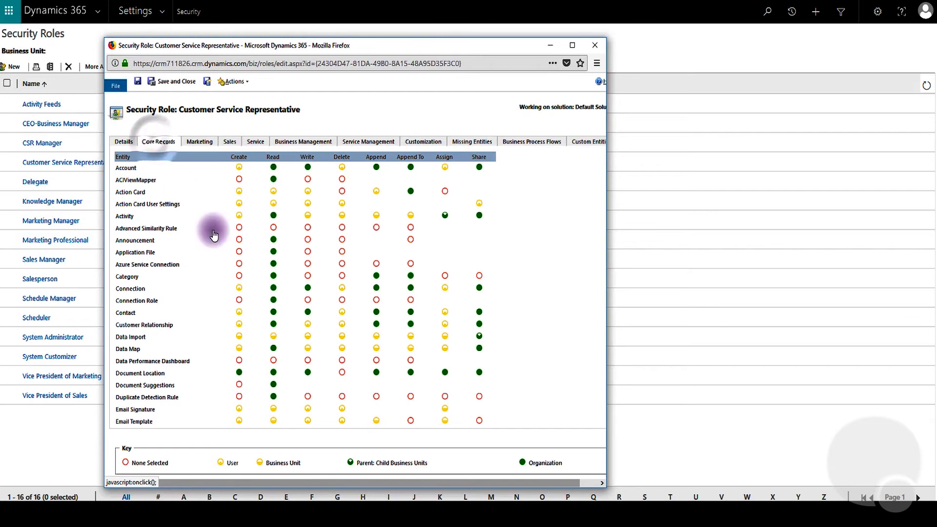
pyautogui.scroll(-4, 278, 301)
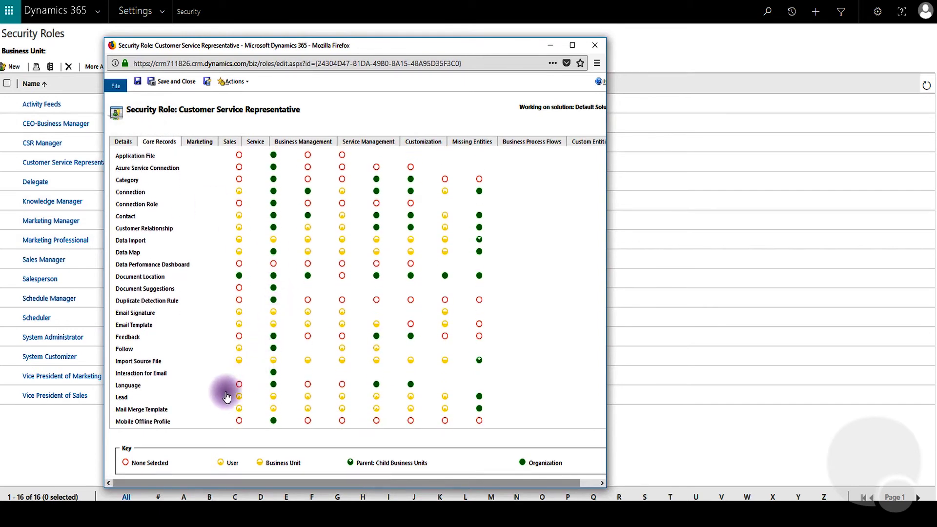
pyautogui.scroll(4, 305, 403)
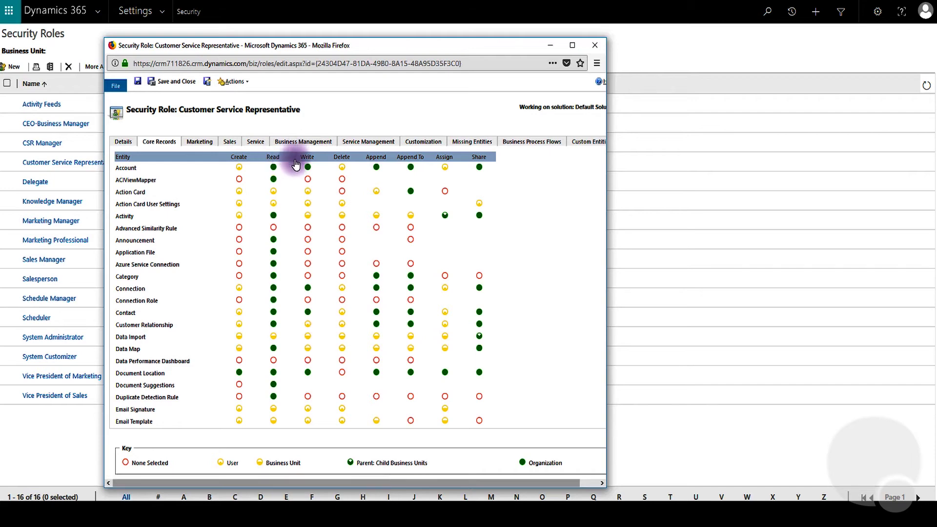
pyautogui.scroll(-2, 292, 335)
pyautogui.scroll(-2, 209, 394)
pyautogui.scroll(-1, 202, 401)
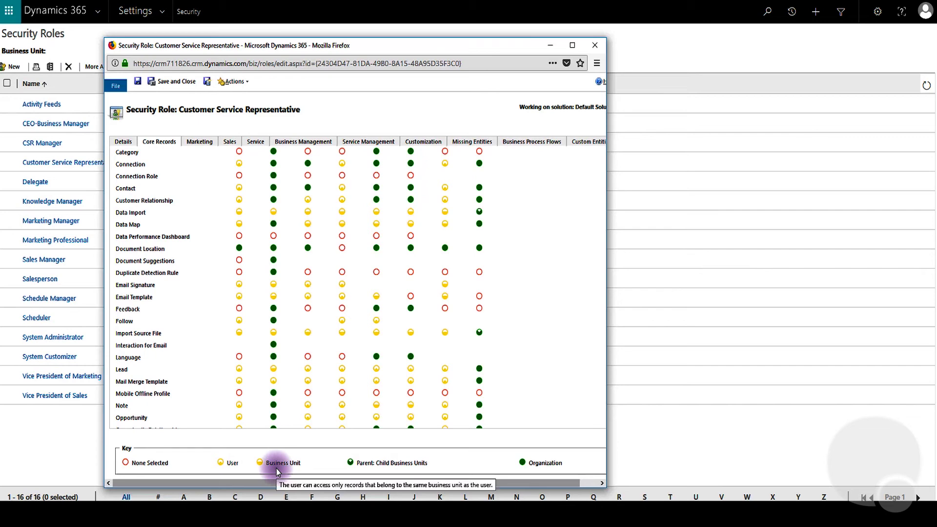
pyautogui.scroll(-3, 342, 240)
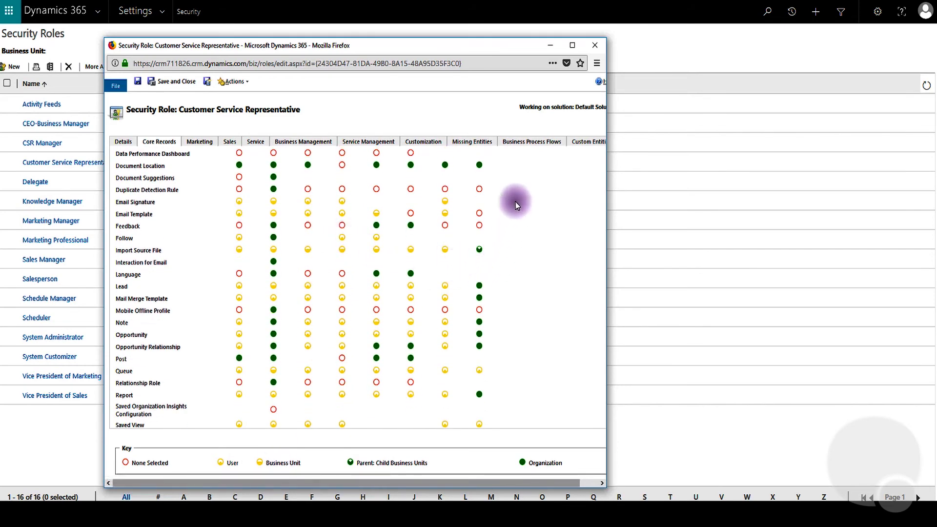
pyautogui.scroll(1, 472, 187)
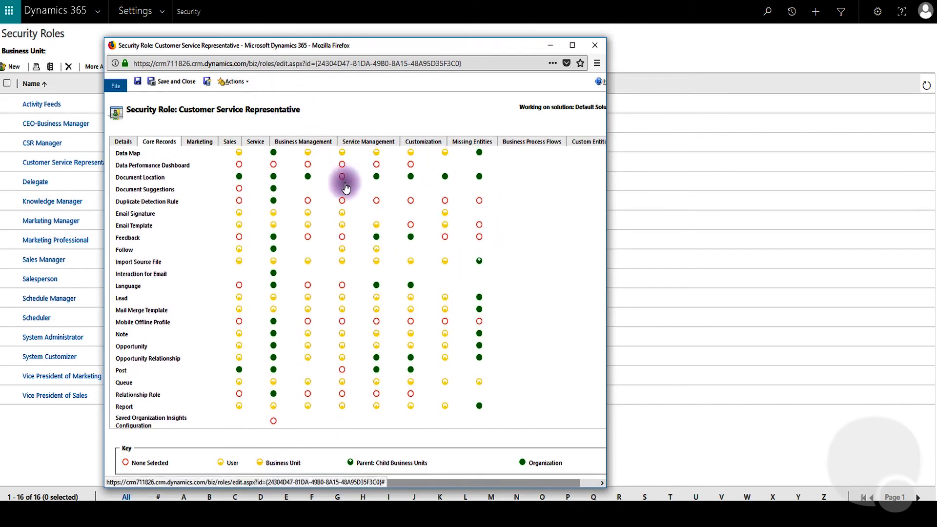
pyautogui.scroll(1, 327, 367)
pyautogui.scroll(1, 326, 367)
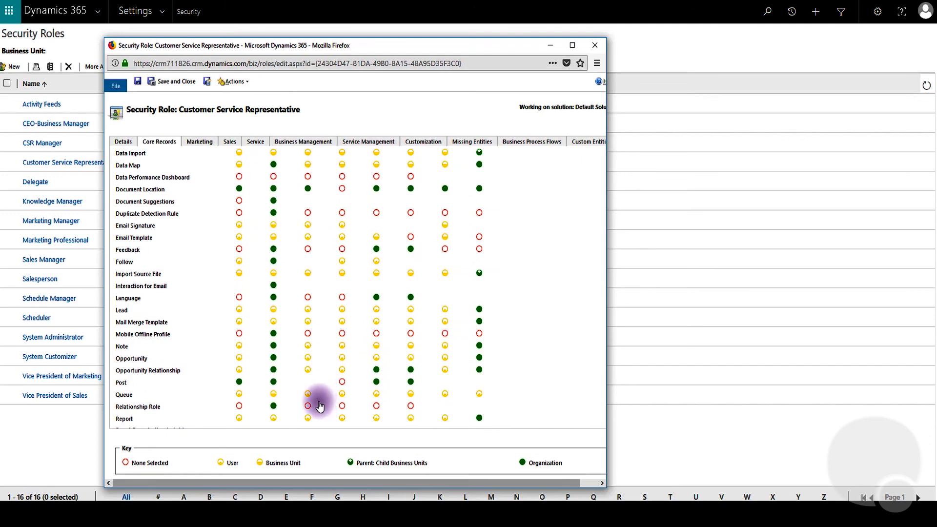
pyautogui.scroll(-1, 320, 405)
pyautogui.scroll(-1, 318, 397)
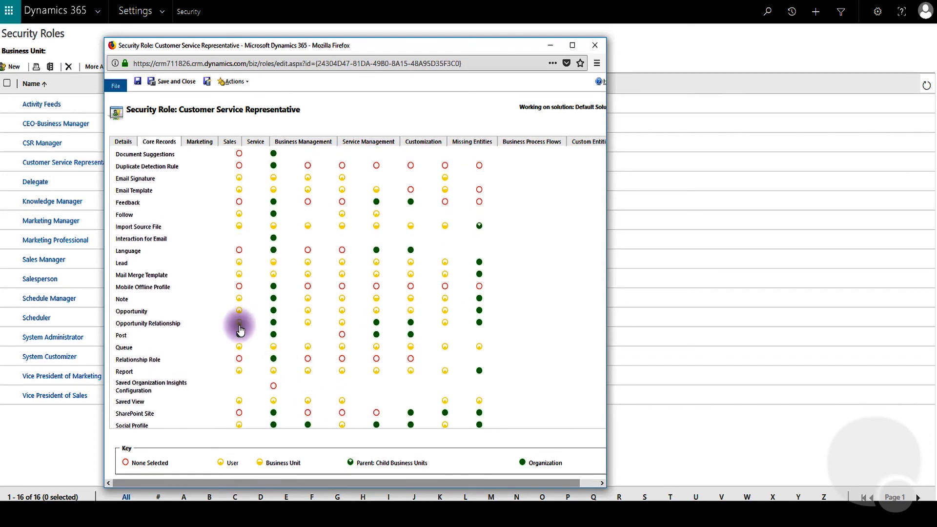
pyautogui.scroll(3, 271, 336)
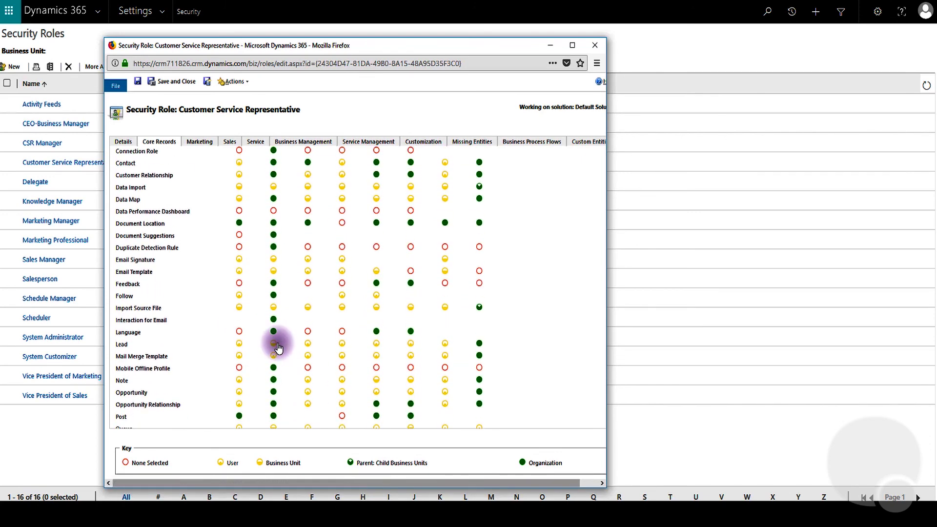